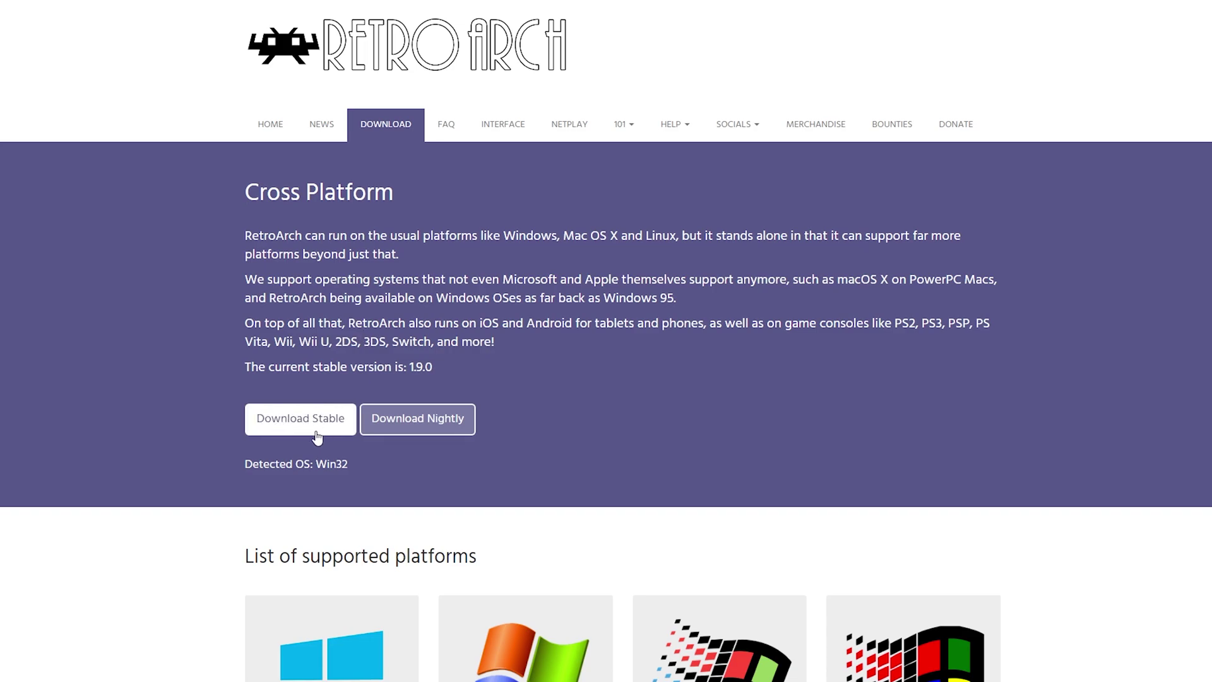
scroll(848, 395, "down", 3)
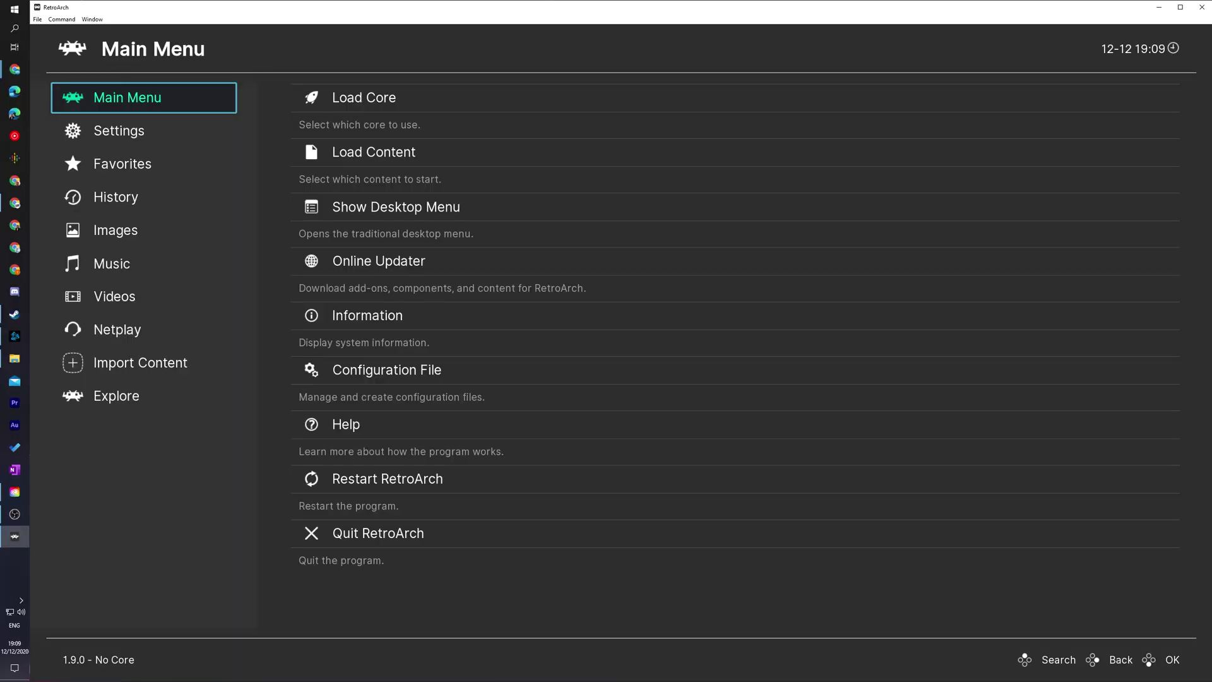
Step: Download the Sony - PlayStation Portable (PPSSPP) core through RetroArch's Core Downloader
left_click(736, 98)
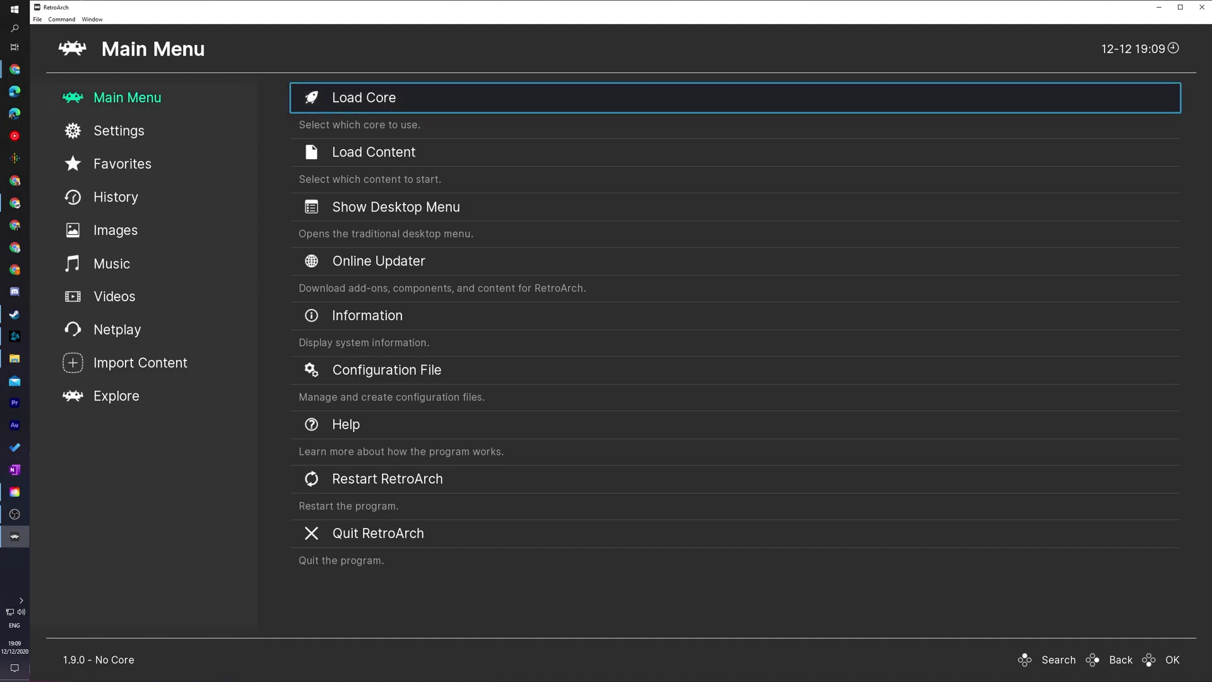
key("Return")
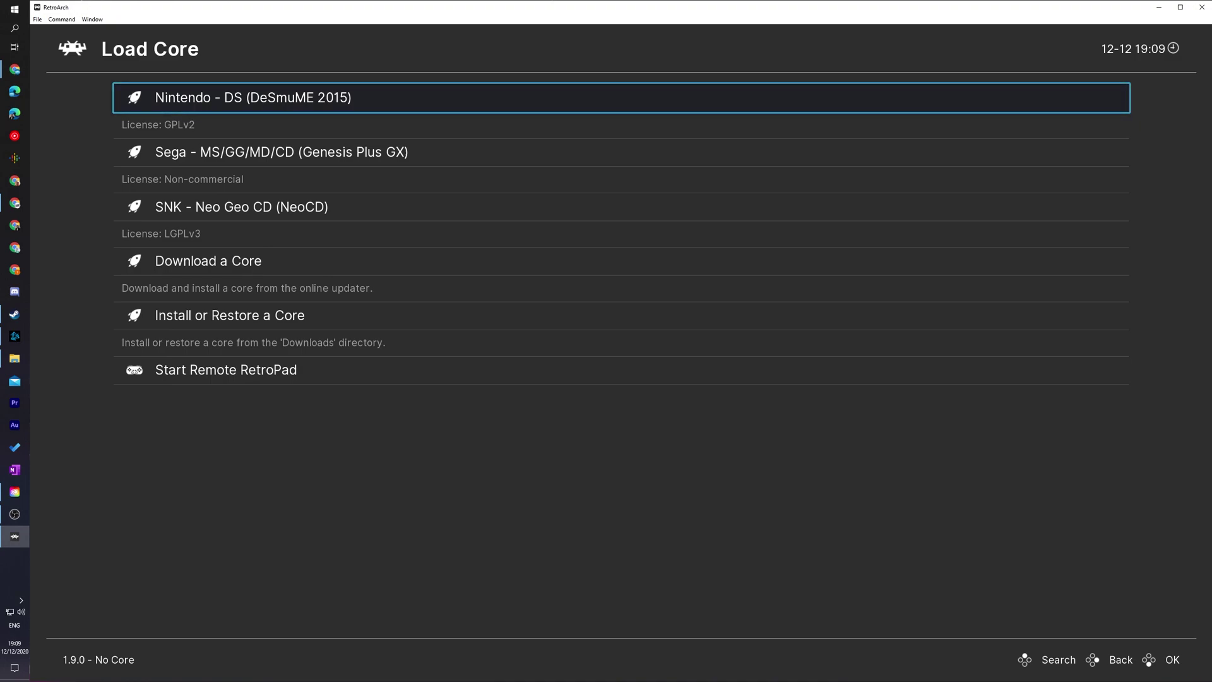
key("Down")
key("Down")
key("Down")
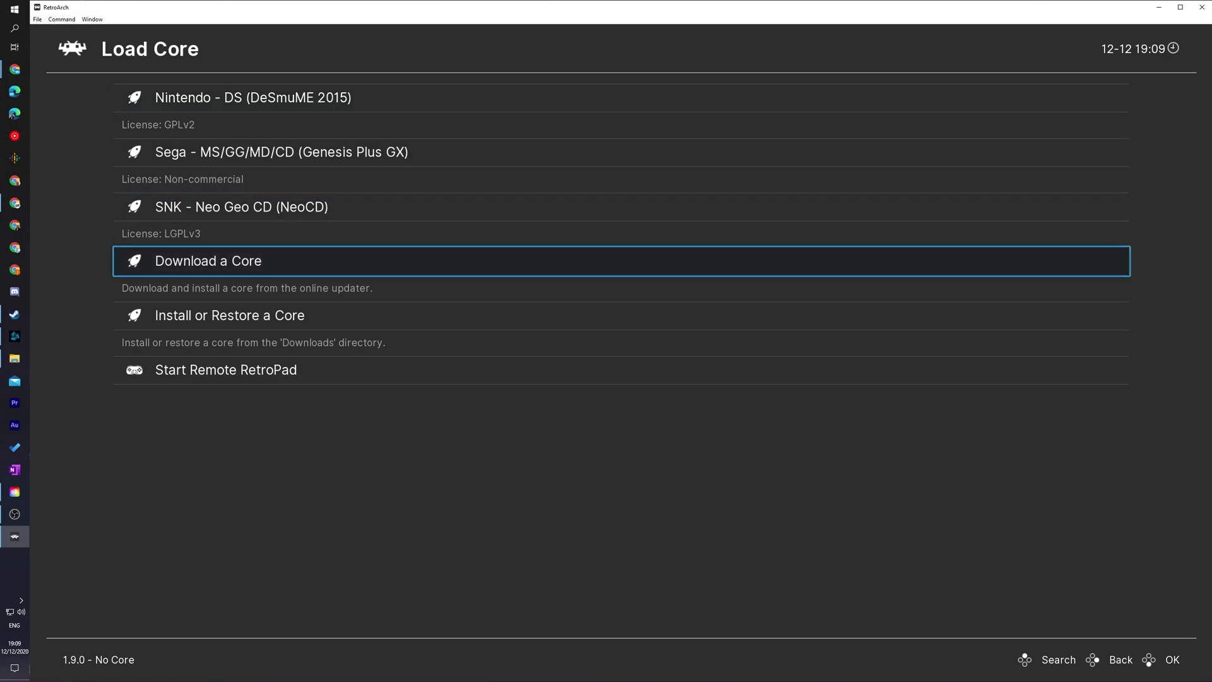
key("Return")
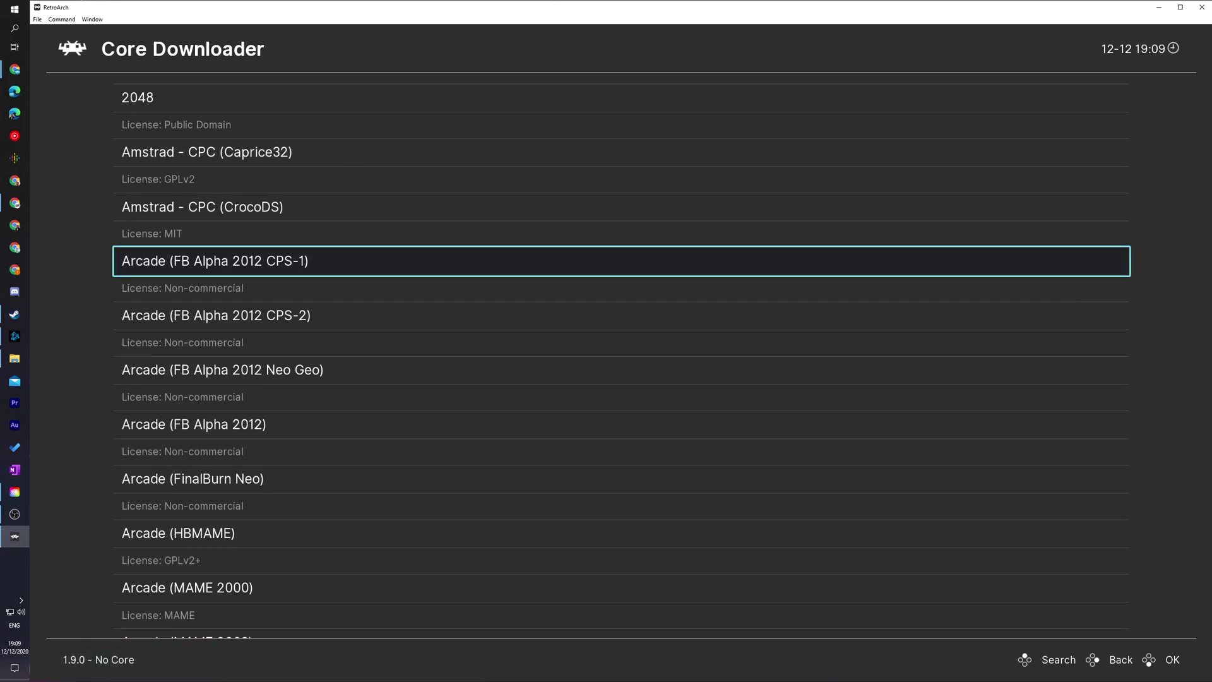
key("Right")
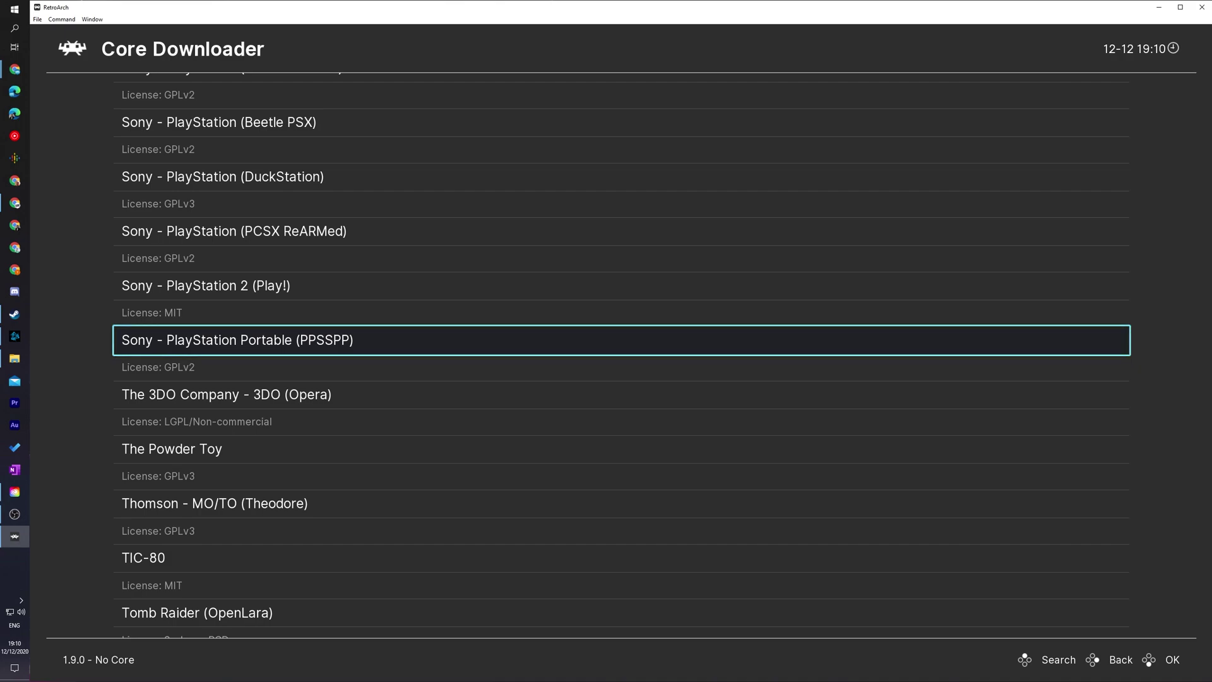
key("Return")
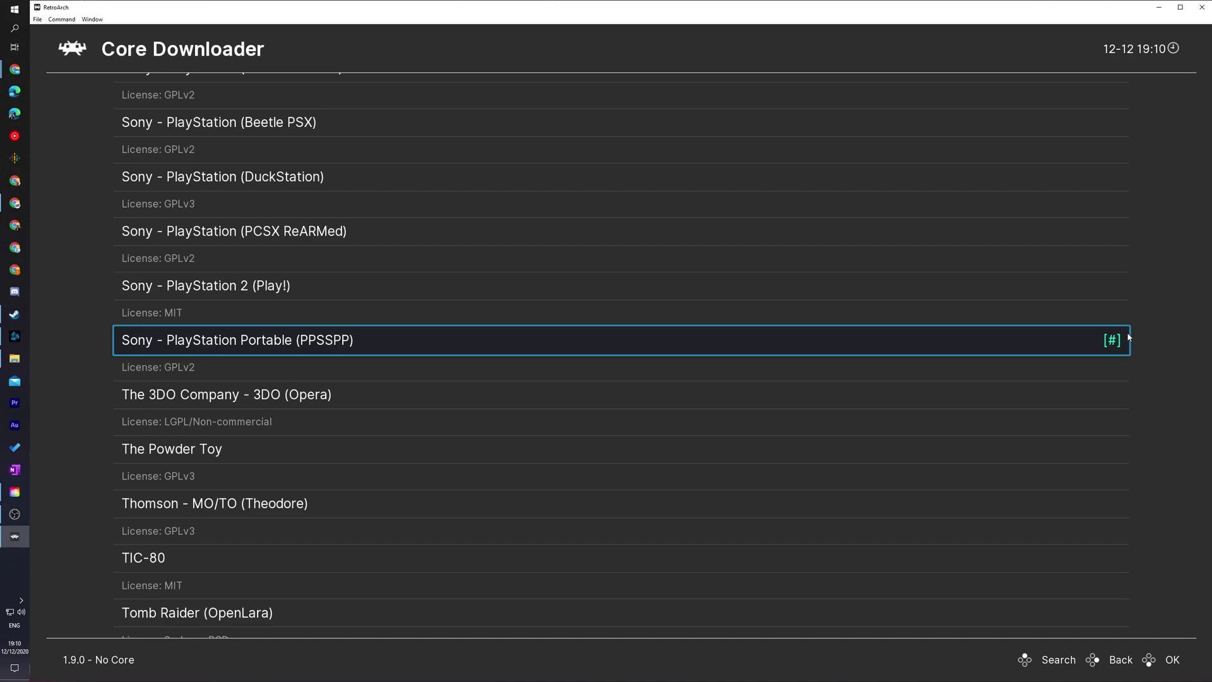
scroll(1105, 339, "up", 1)
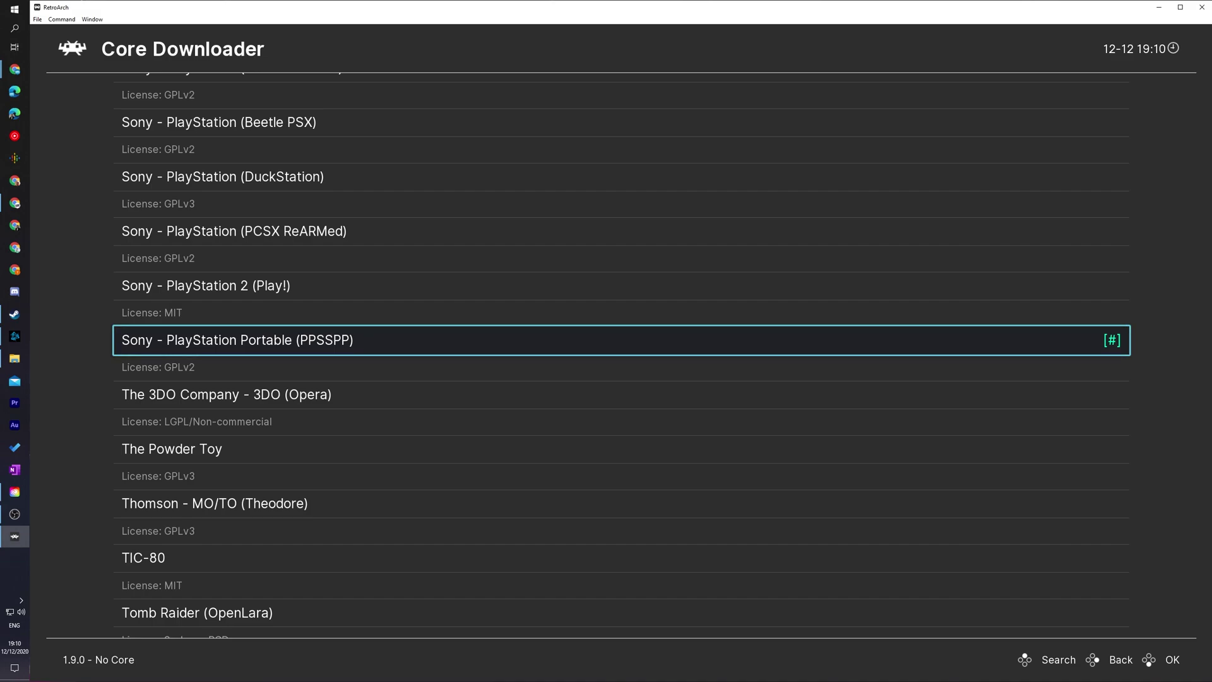
Step: Return to the main menu and load the installed Sony - PlayStation Portable (PPSSPP) core
key("BackSpace")
key("BackSpace")
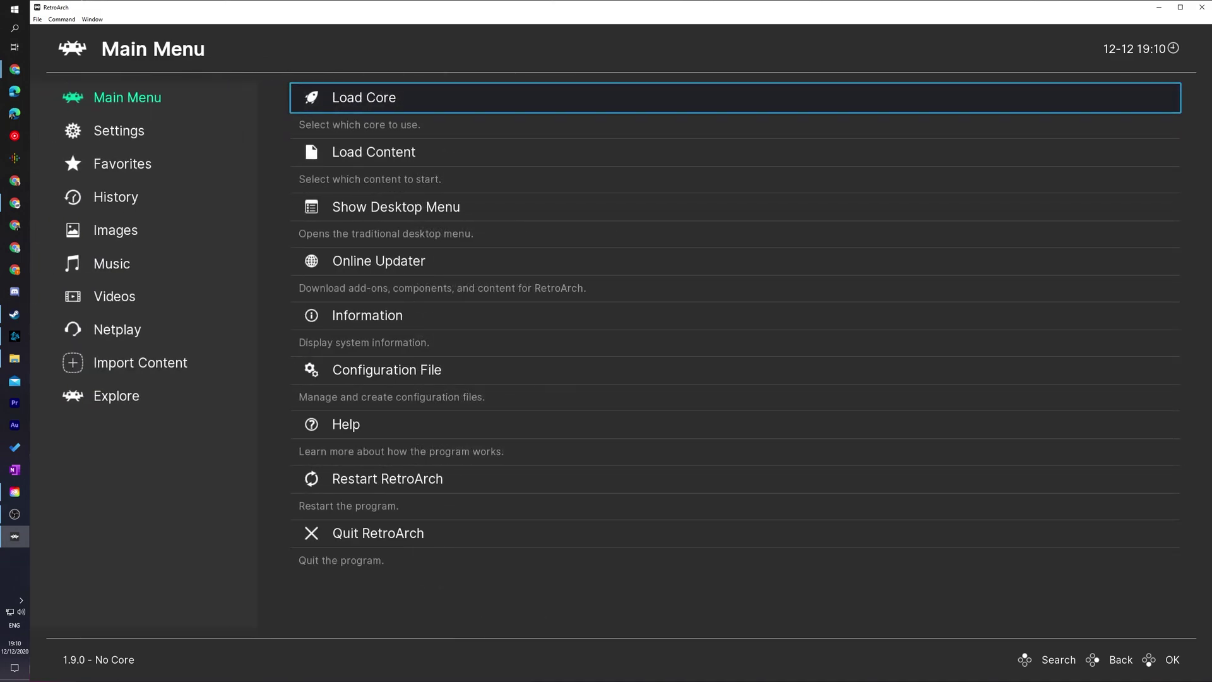
key("Return")
key("Down")
key("Down")
key("Down")
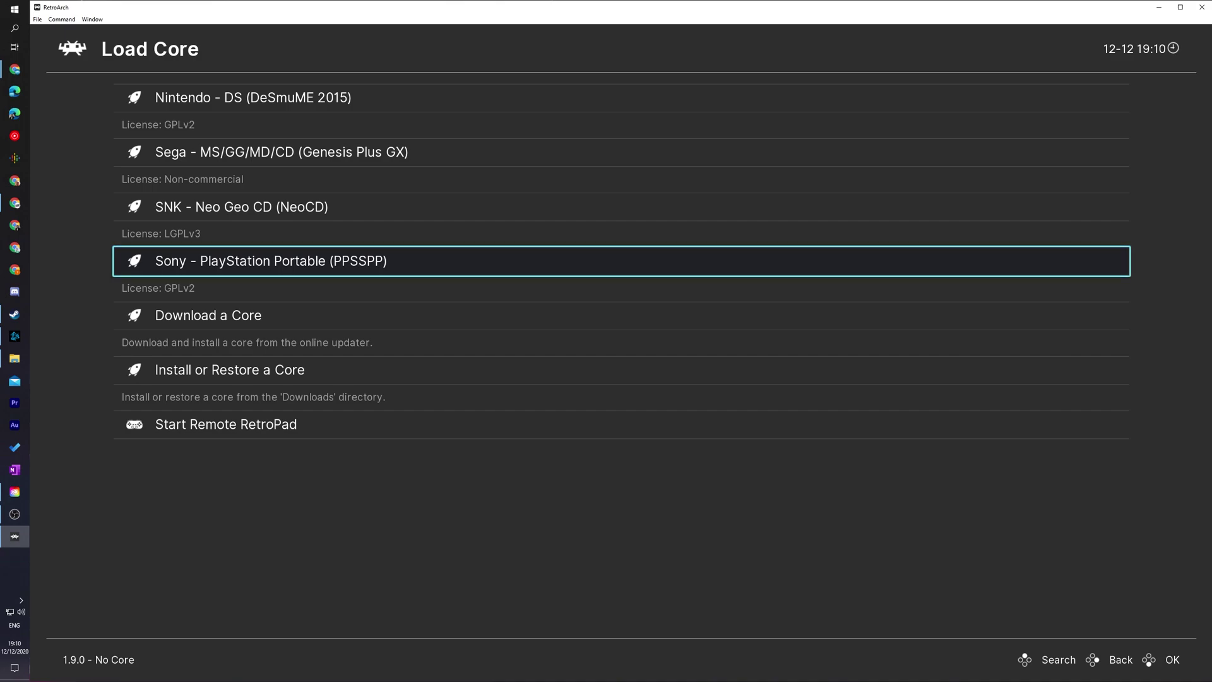
key("Return")
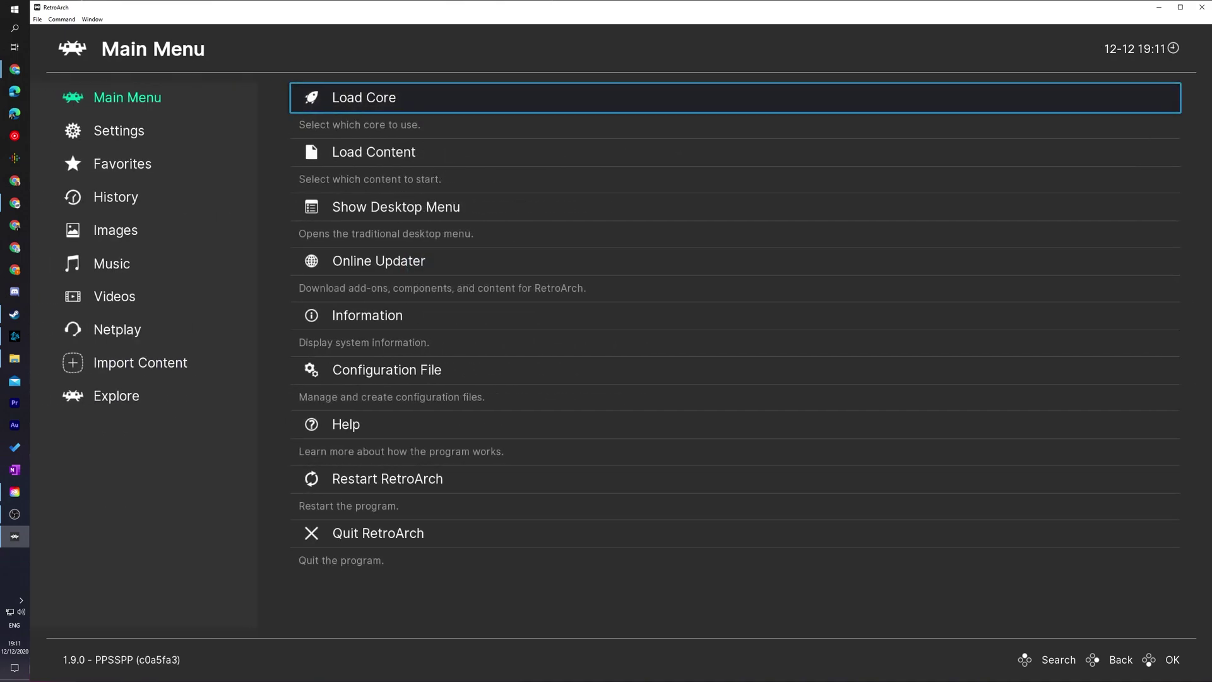
key("Left")
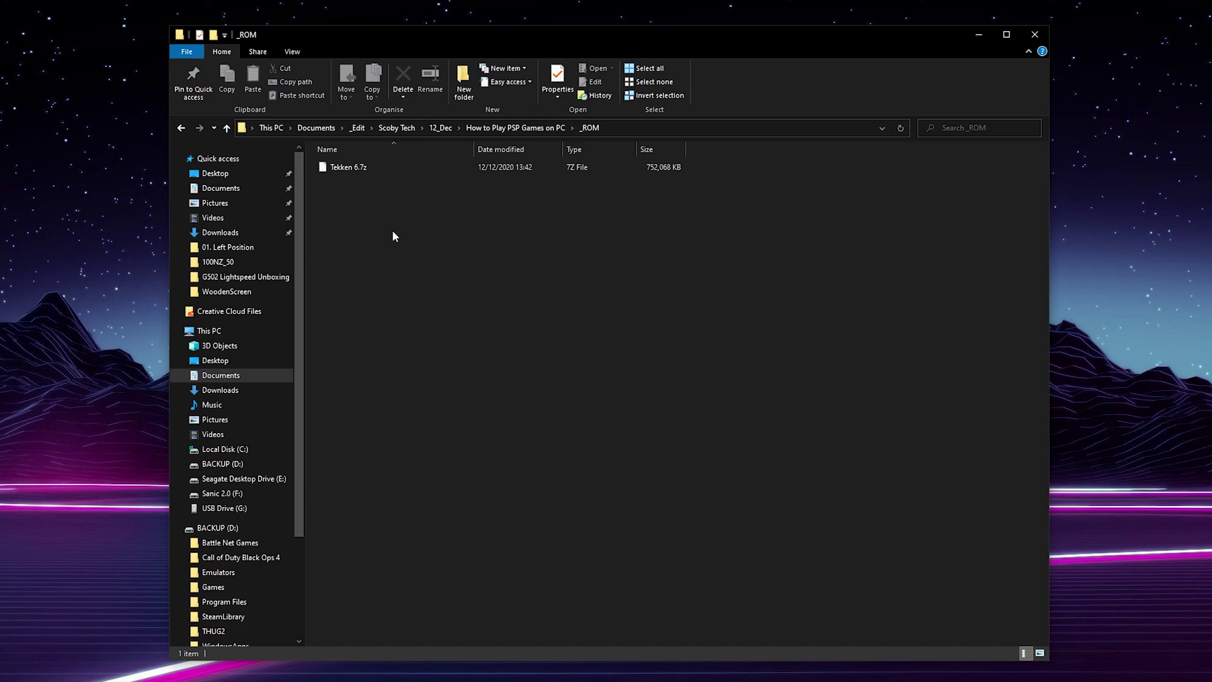
Step: In File Explorer, extract Tekken 6.7z into a Tekken 6 subfolder with 7-Zip, and select Tekken 6.iso inside that folder
left_click(368, 170)
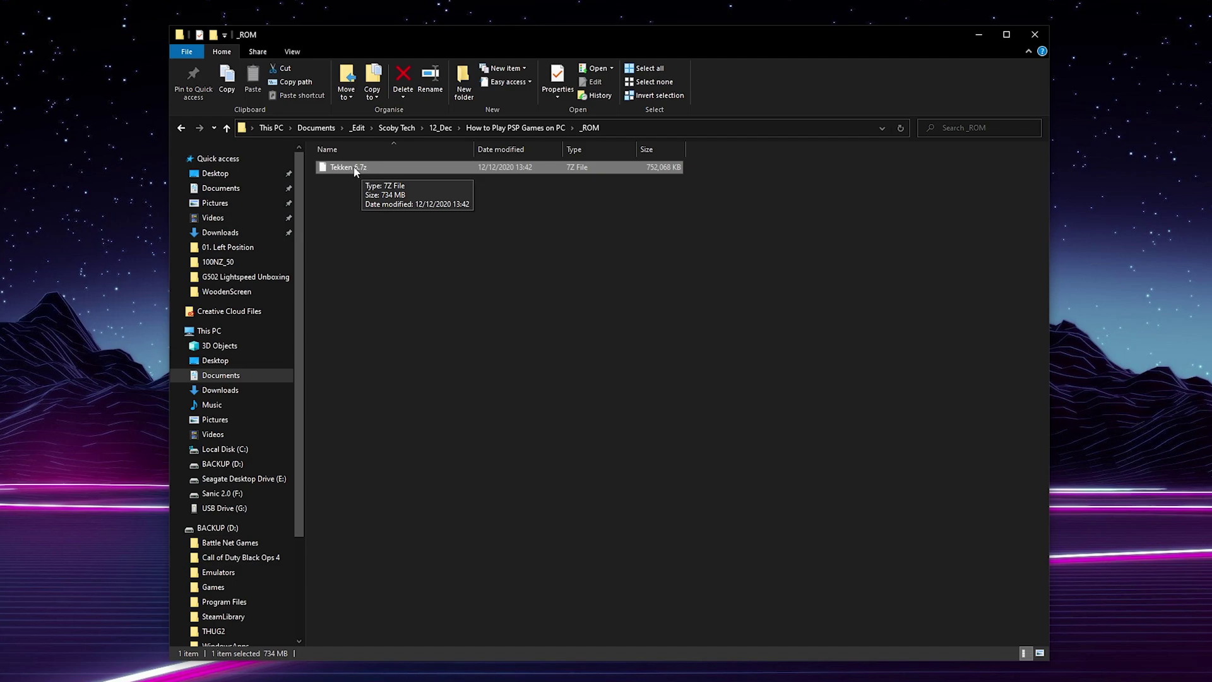
right_click(355, 170)
mouse_move(258, 204)
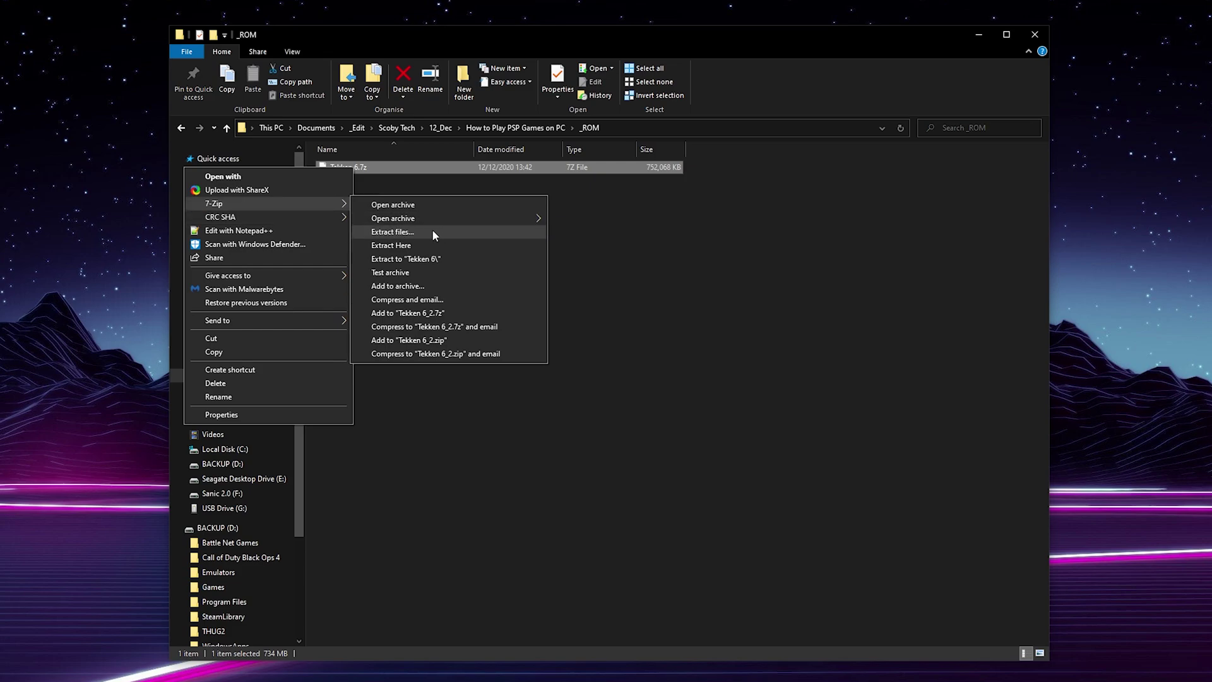
left_click(411, 232)
left_click_drag(817, 244, 601, 255)
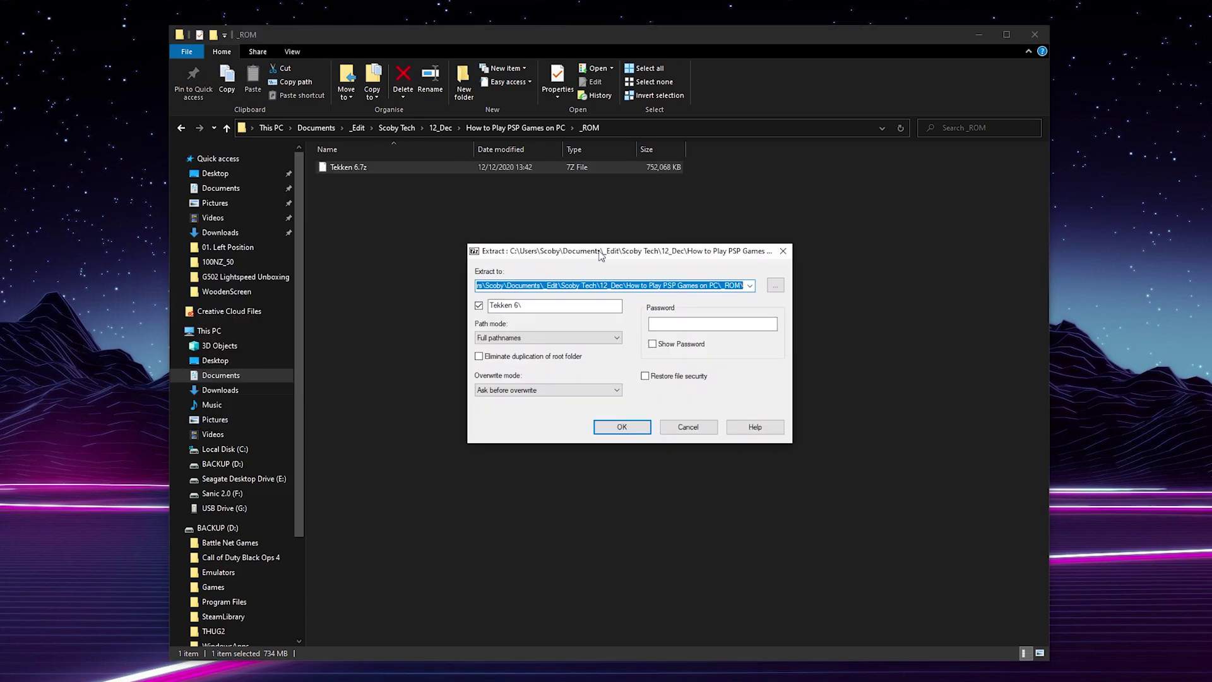
left_click(618, 428)
left_click_drag(830, 239, 603, 245)
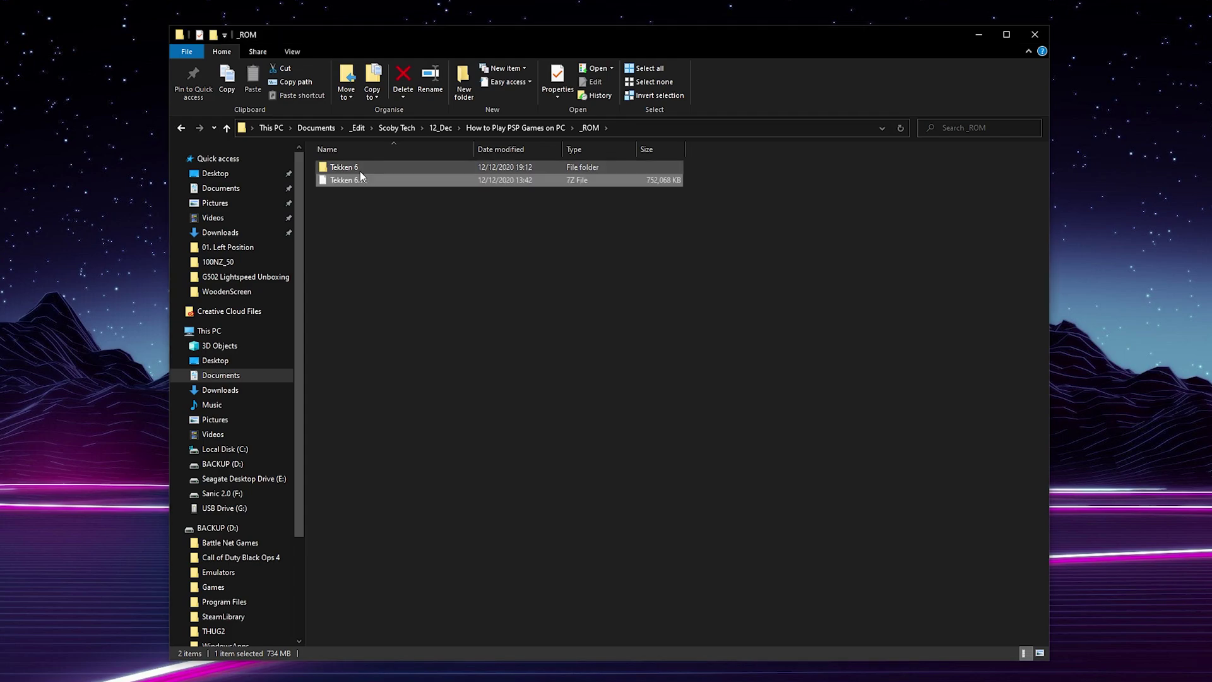
double_click(359, 169)
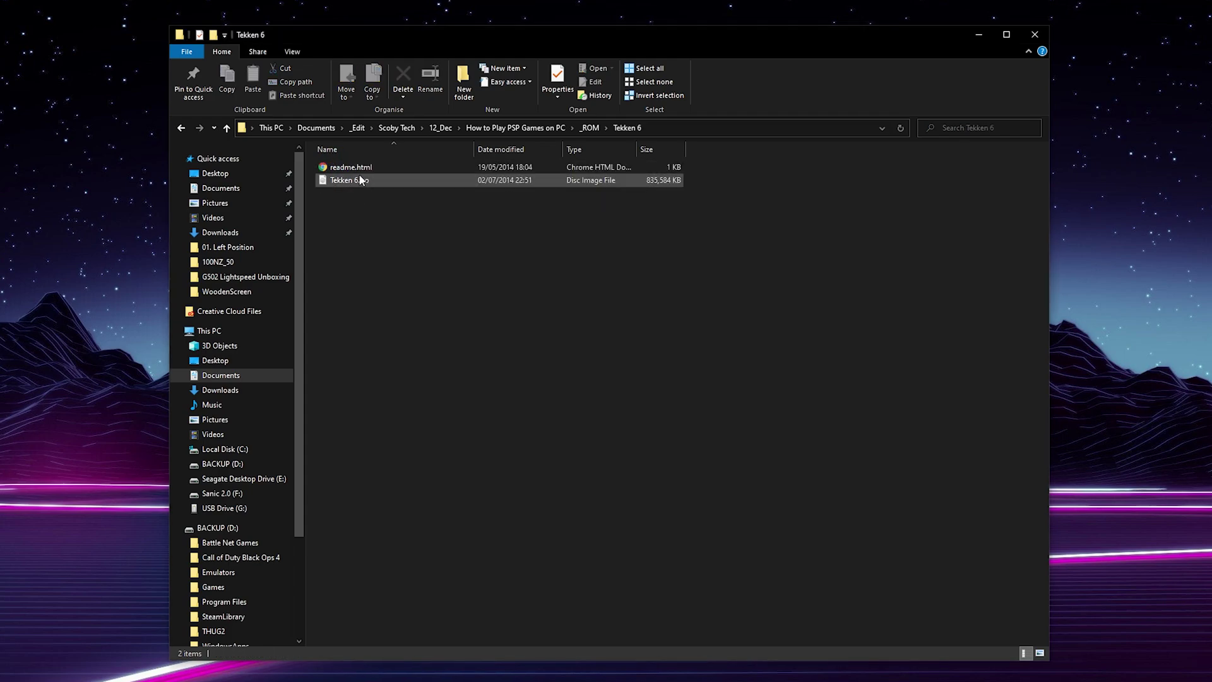
left_click(358, 184)
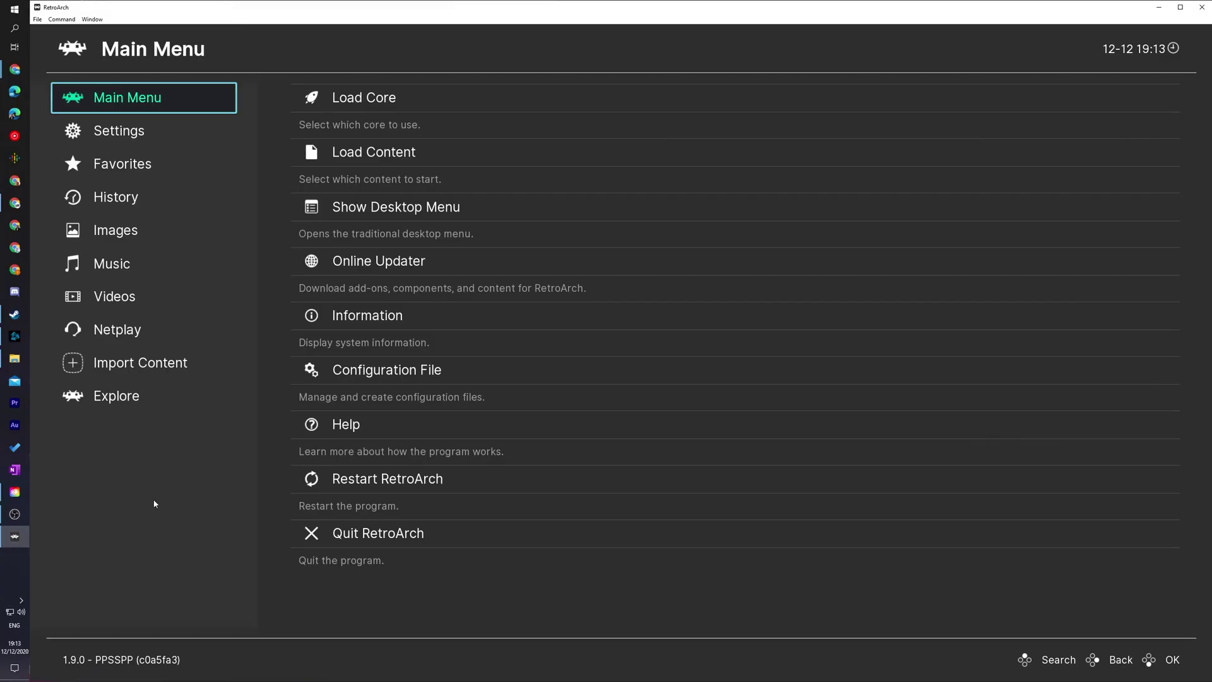
Step: Switch to RetroArch and load Tekken 6.iso from the _ROM\Tekken 6 folder, running it with the current PPSSPP core
key("Right")
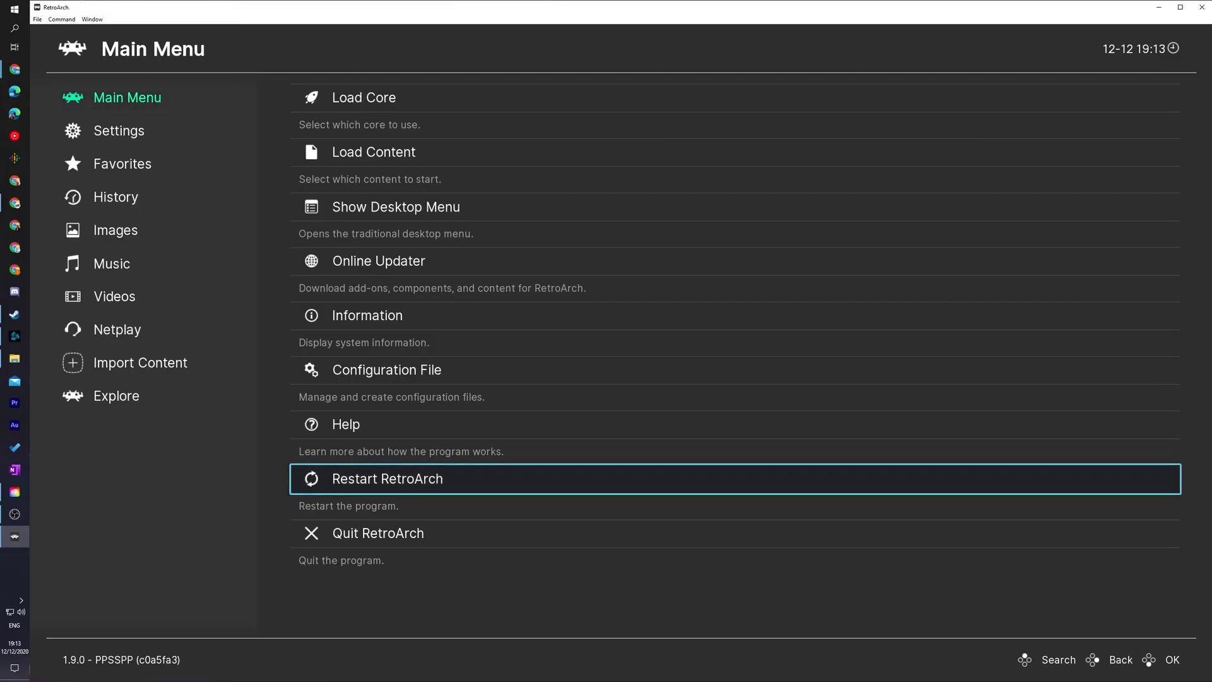
key("Up")
key("Up")
key("Up")
key("Up")
key("Up")
key("Up")
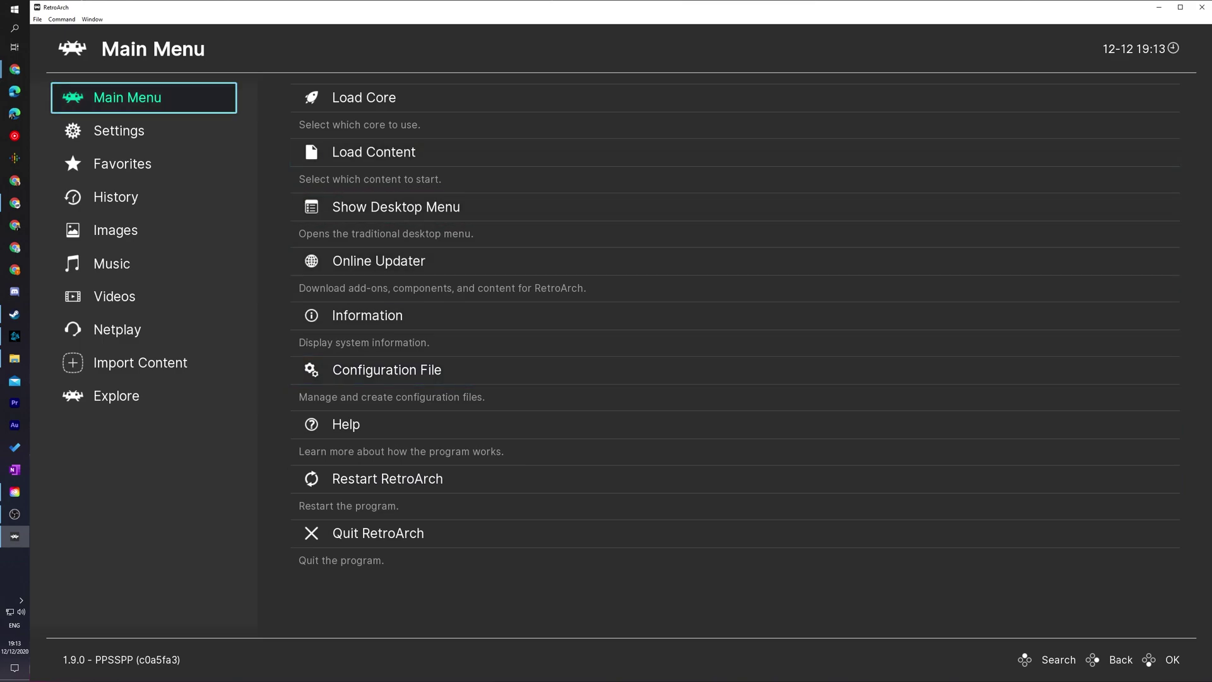
key("Right")
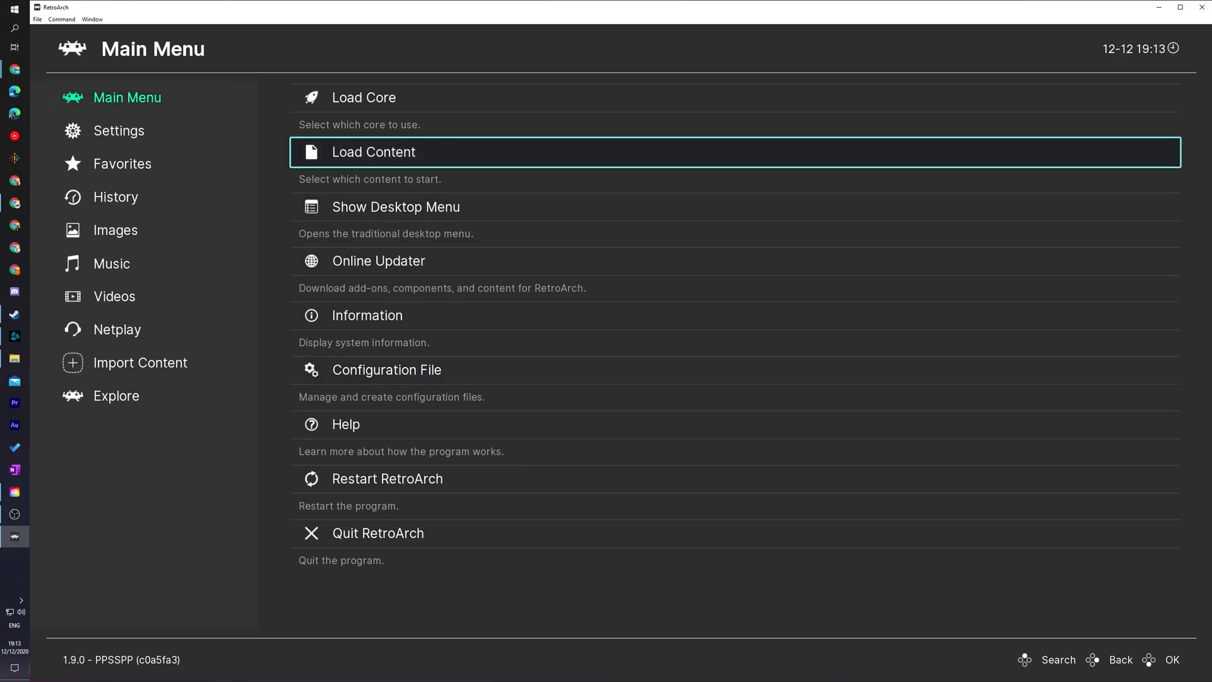
key("Return")
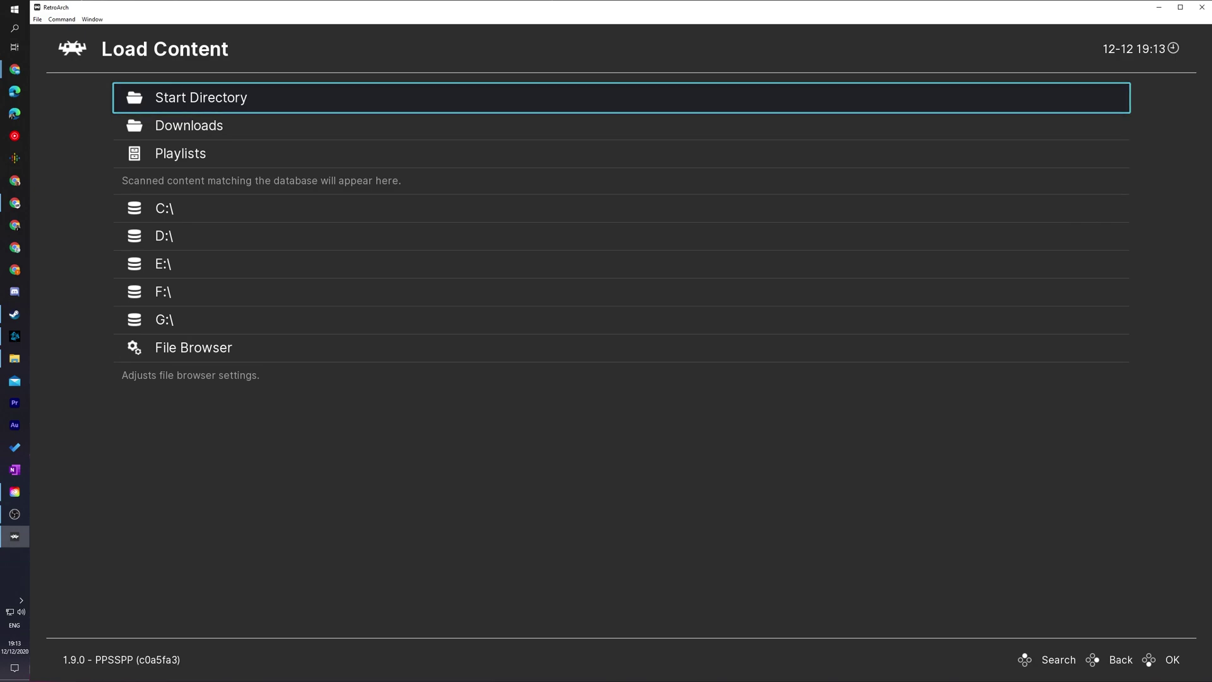
key("Return")
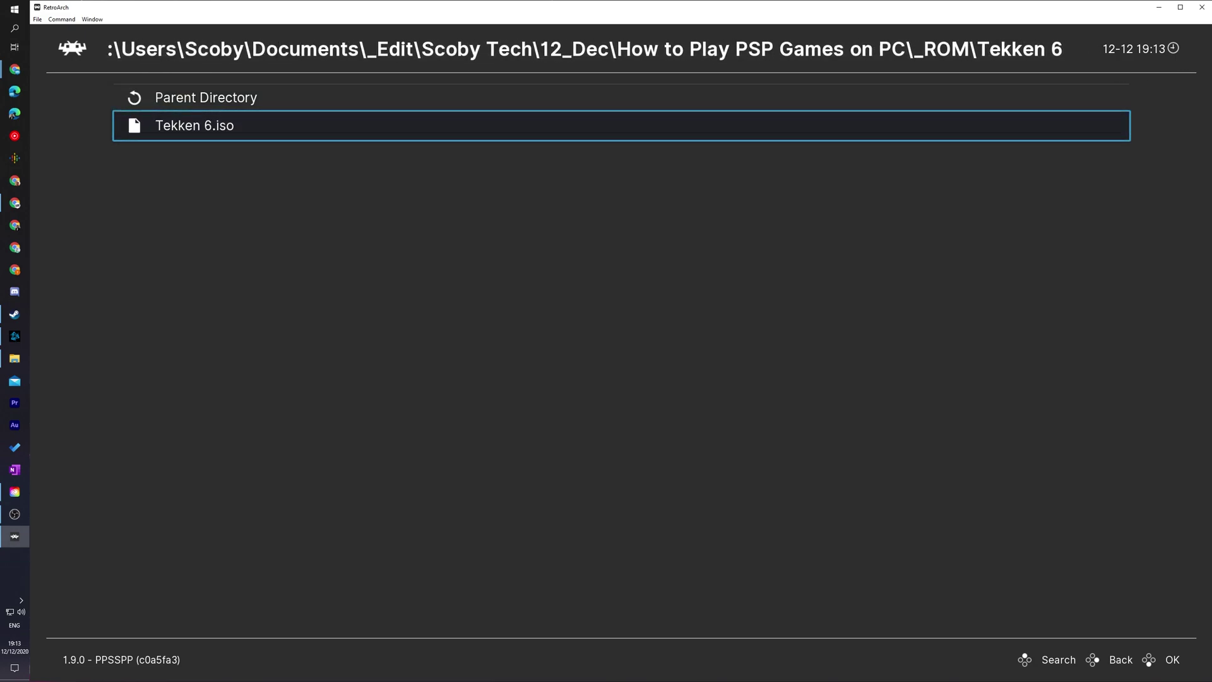
key("Return")
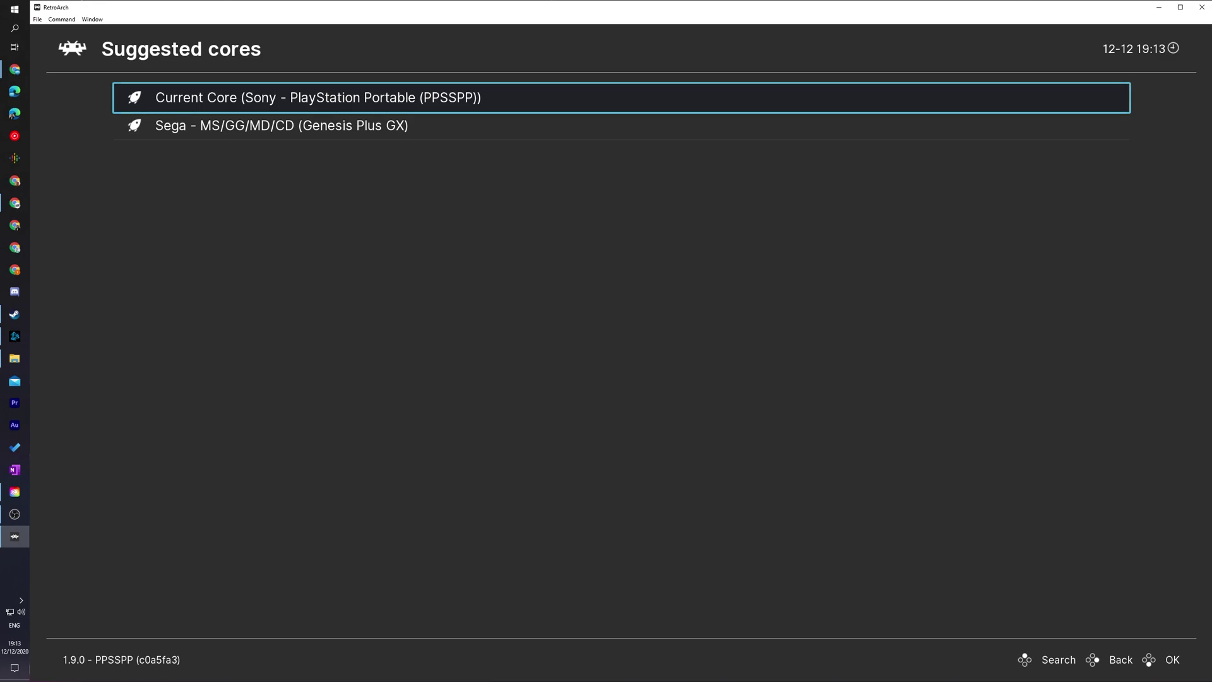
key("Return")
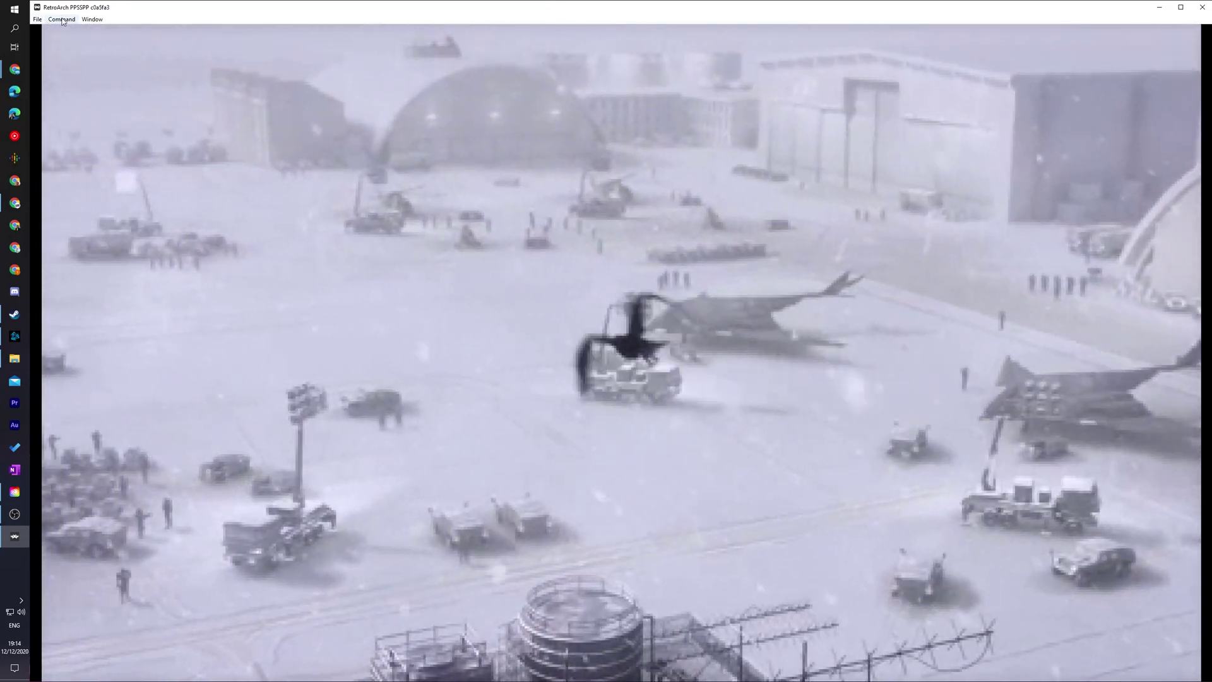
Step: Bring up the Quick Menu over the running game and open its Options page to view the PPSSPP core settings
left_click(62, 19)
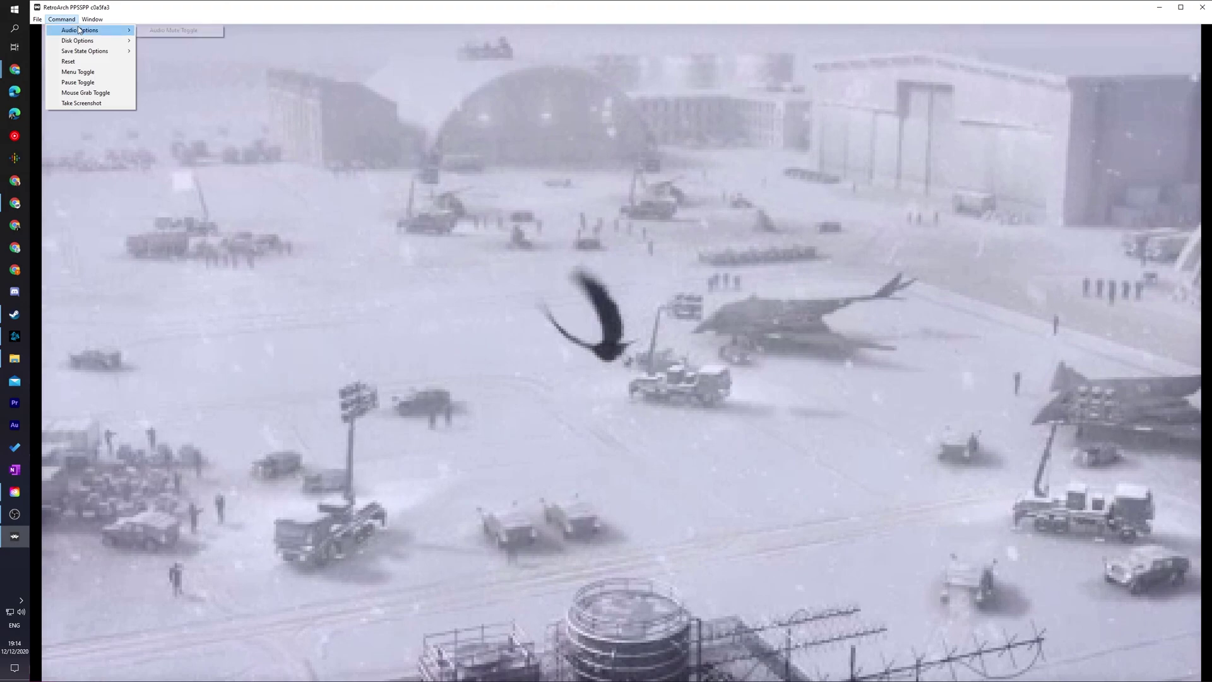
mouse_move(95, 57)
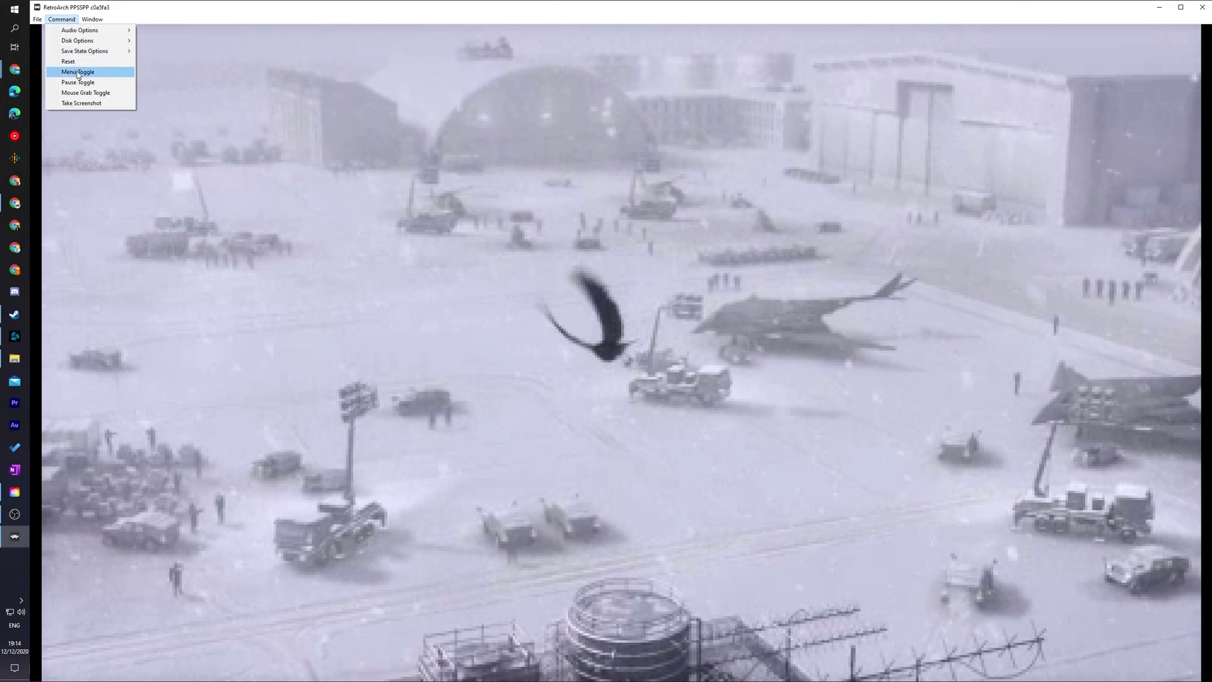
left_click(78, 72)
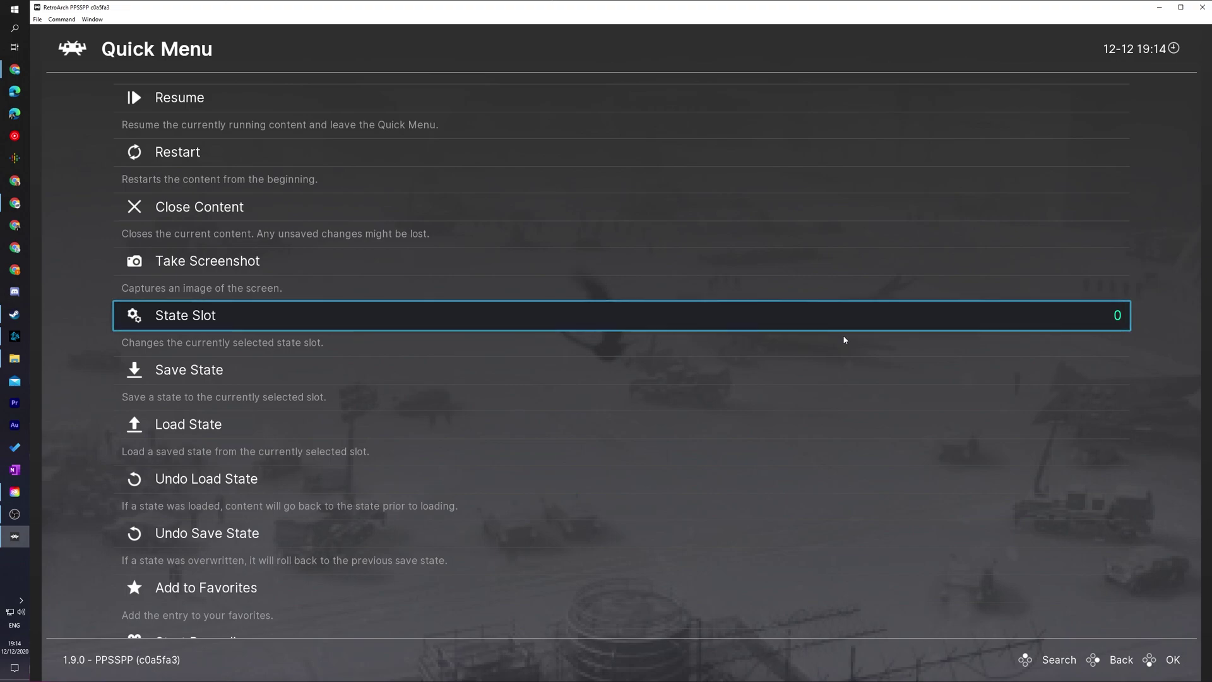
scroll(842, 334, "down", 8)
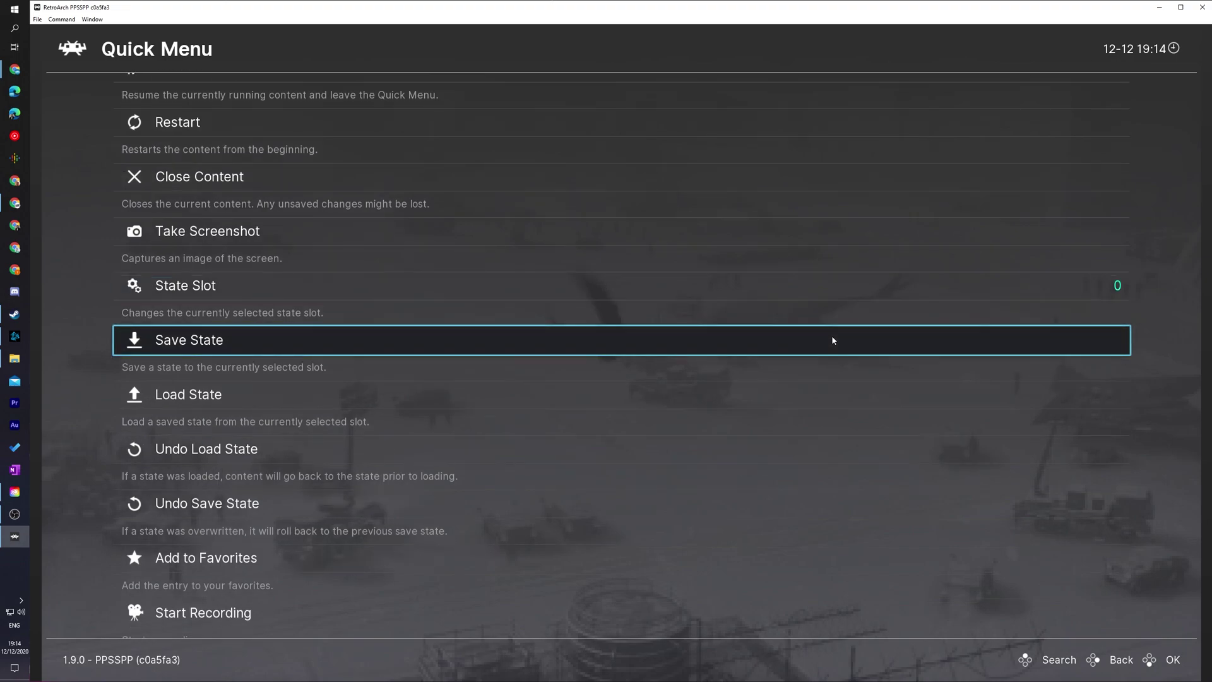
left_click(215, 405)
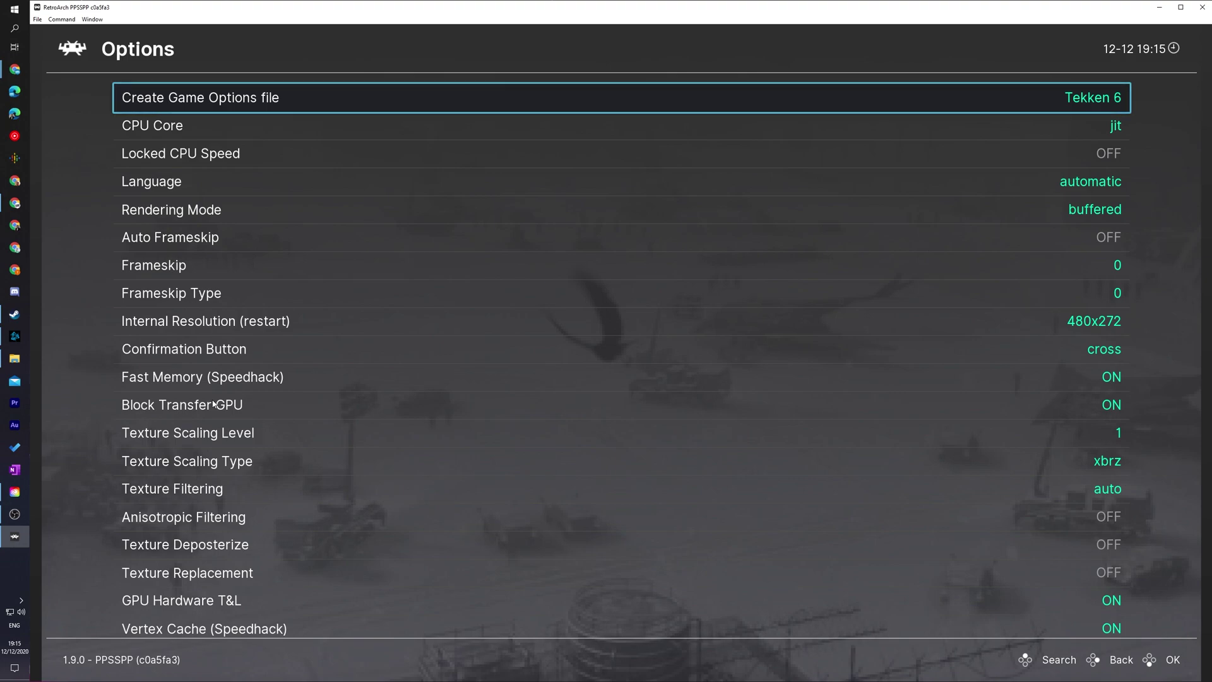
Step: Leave the core options and resume the Tekken 6 game from the Quick Menu
key("BackSpace")
key("BackSpace")
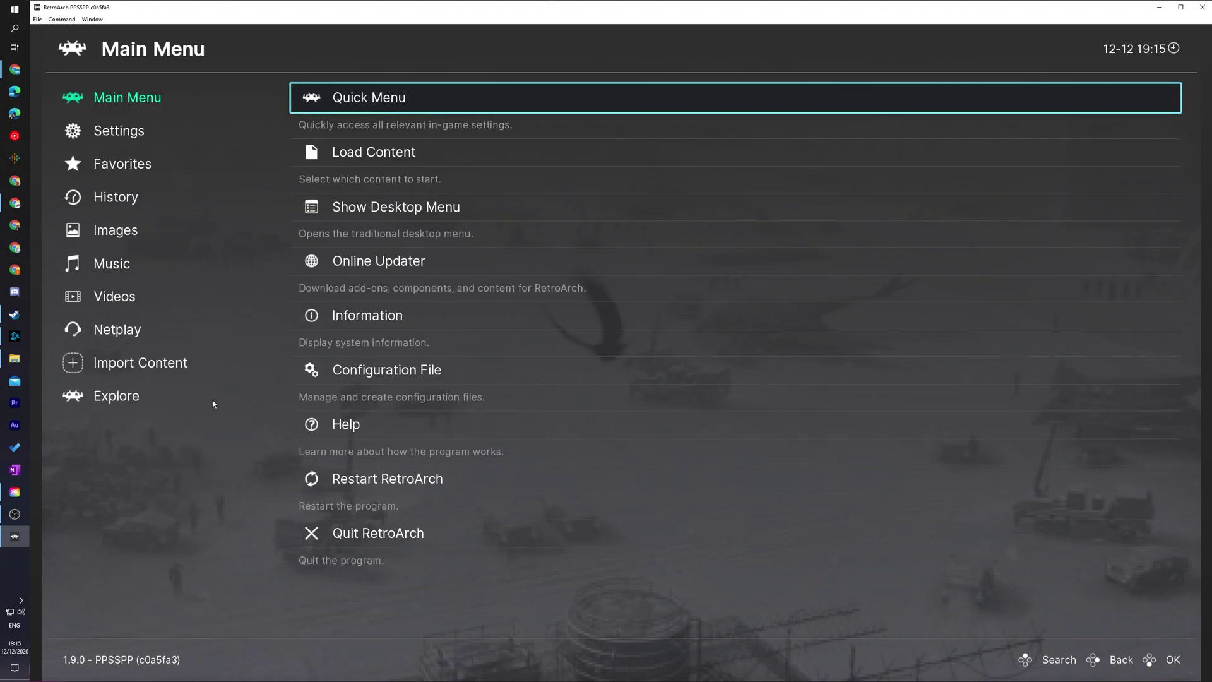
key("Return")
key("Return")
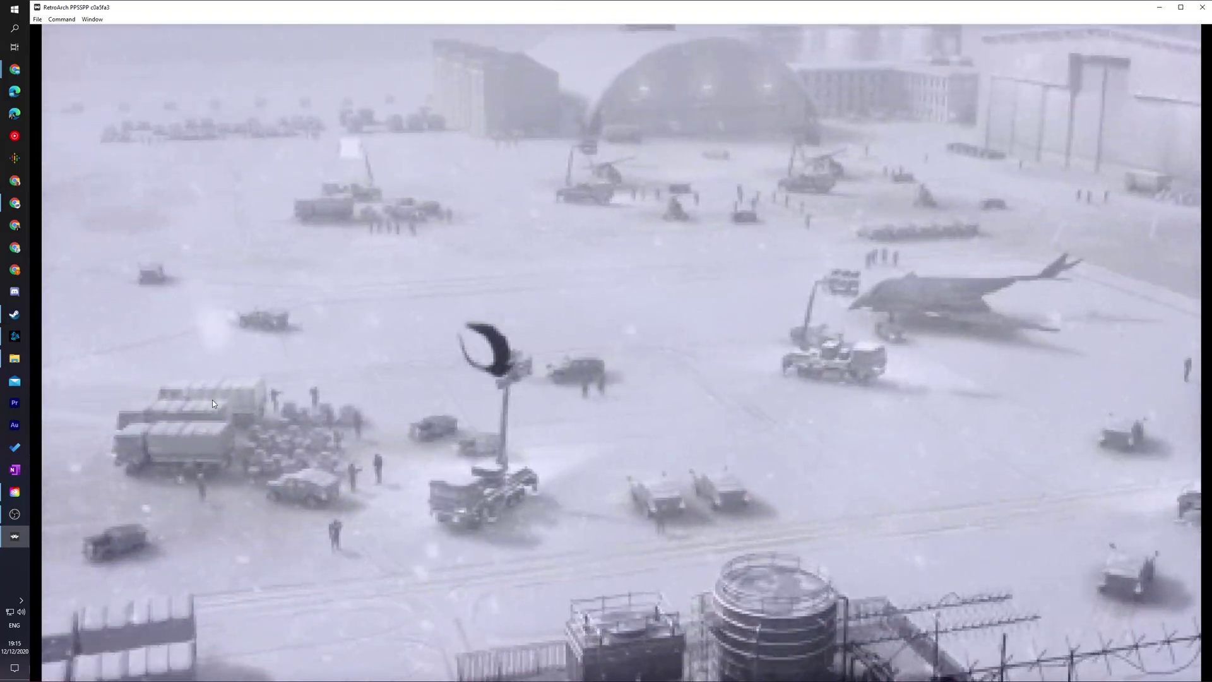